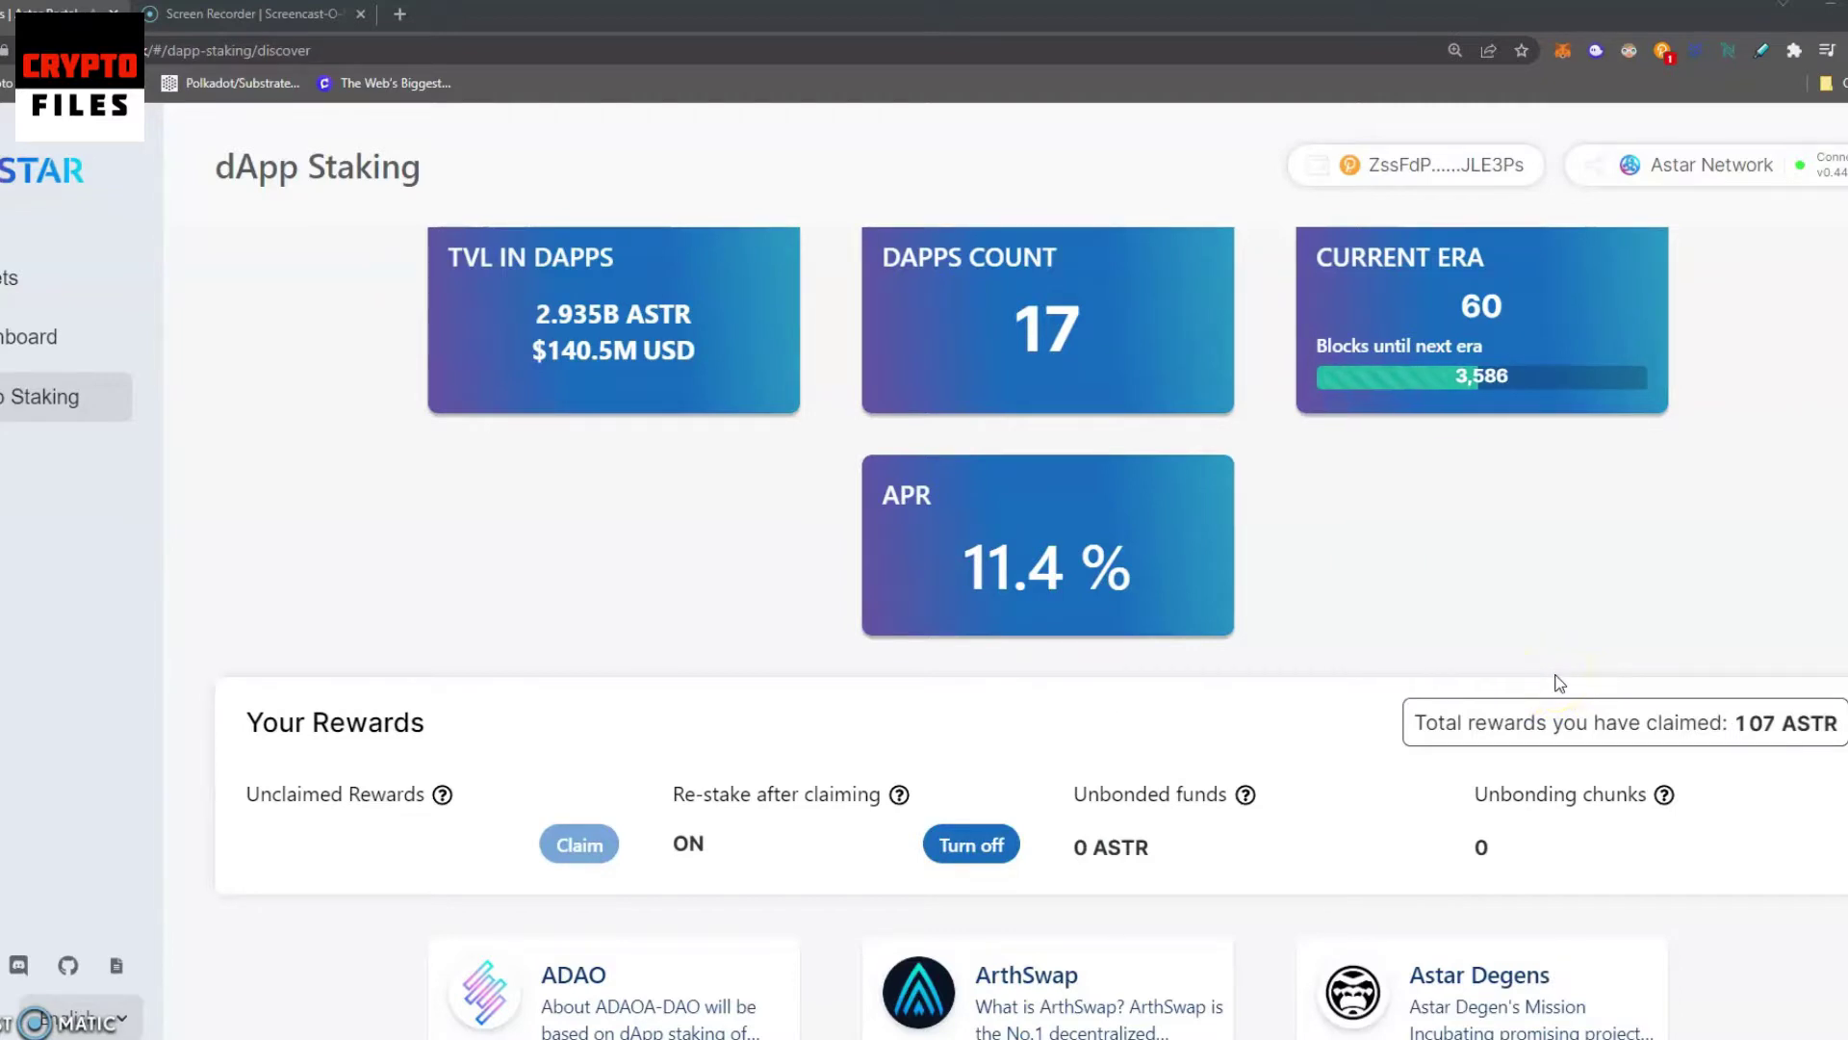
Step: Check the 107 ASTR total rewards claimed figure, then scroll down to the re-stake setting
drag(1411, 722, 1829, 748)
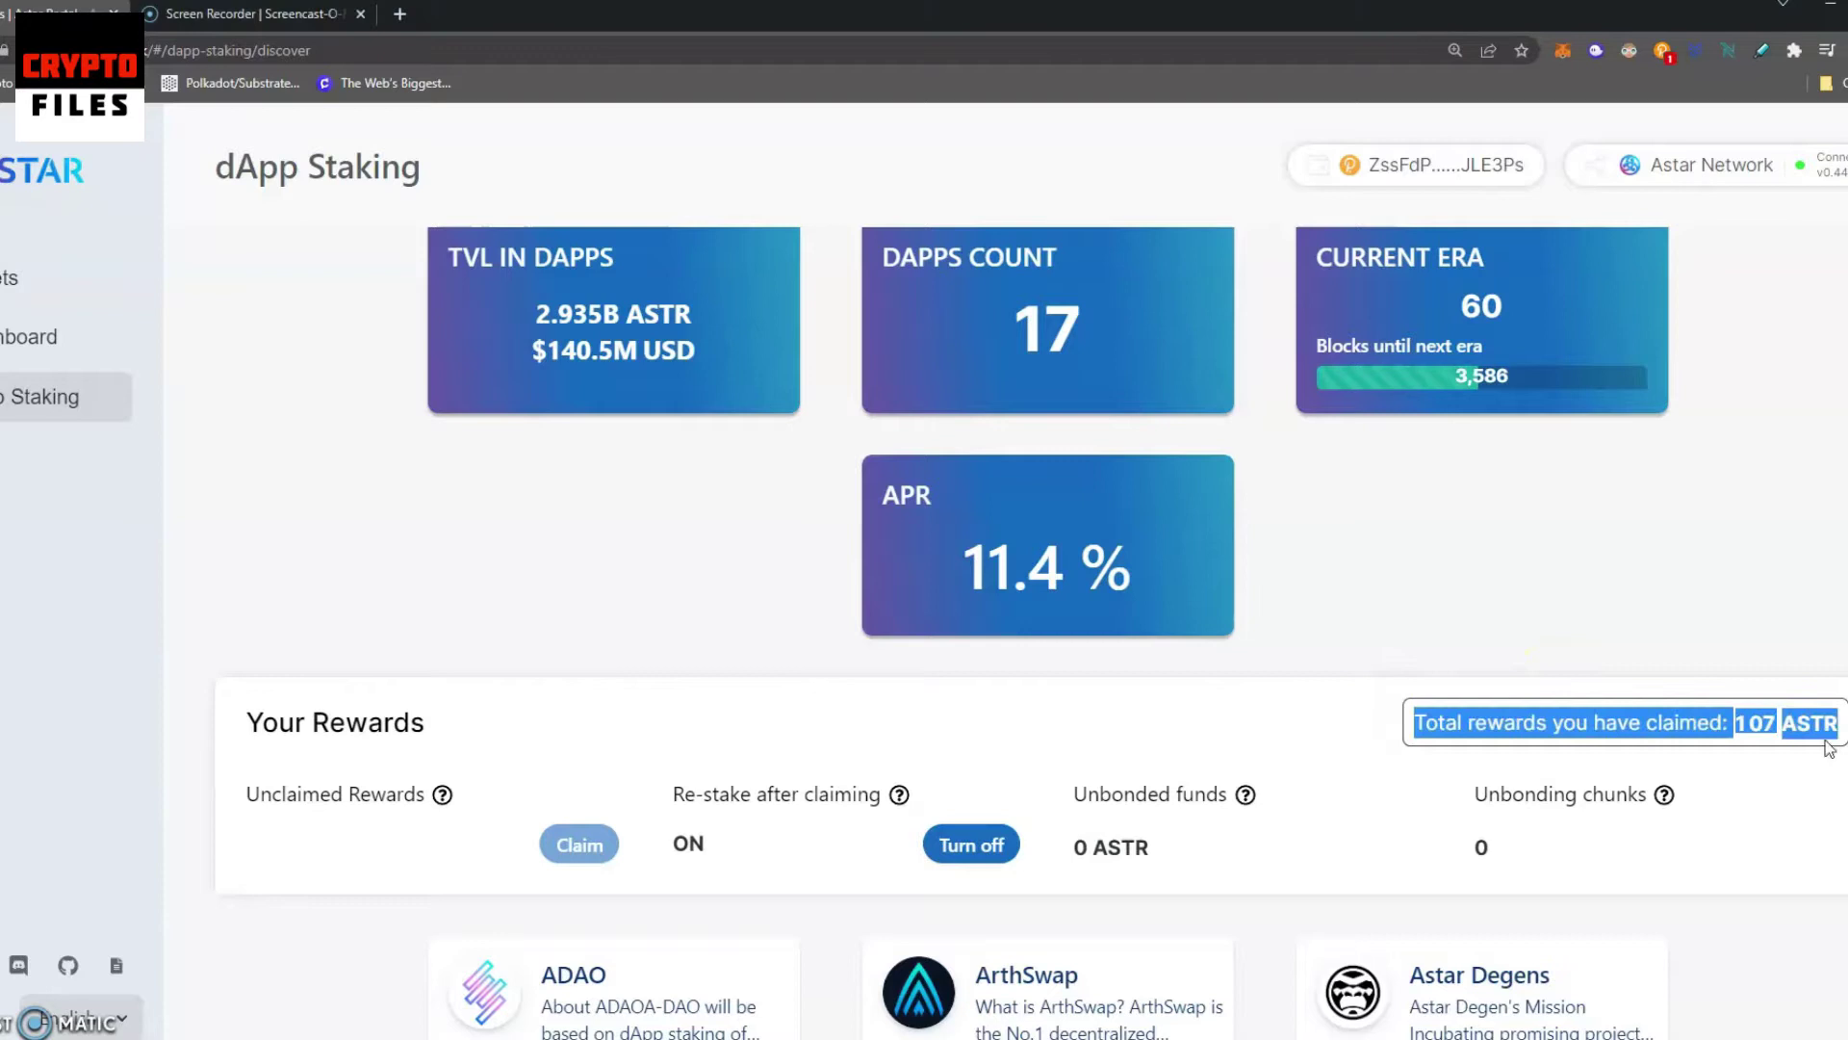
click(1522, 676)
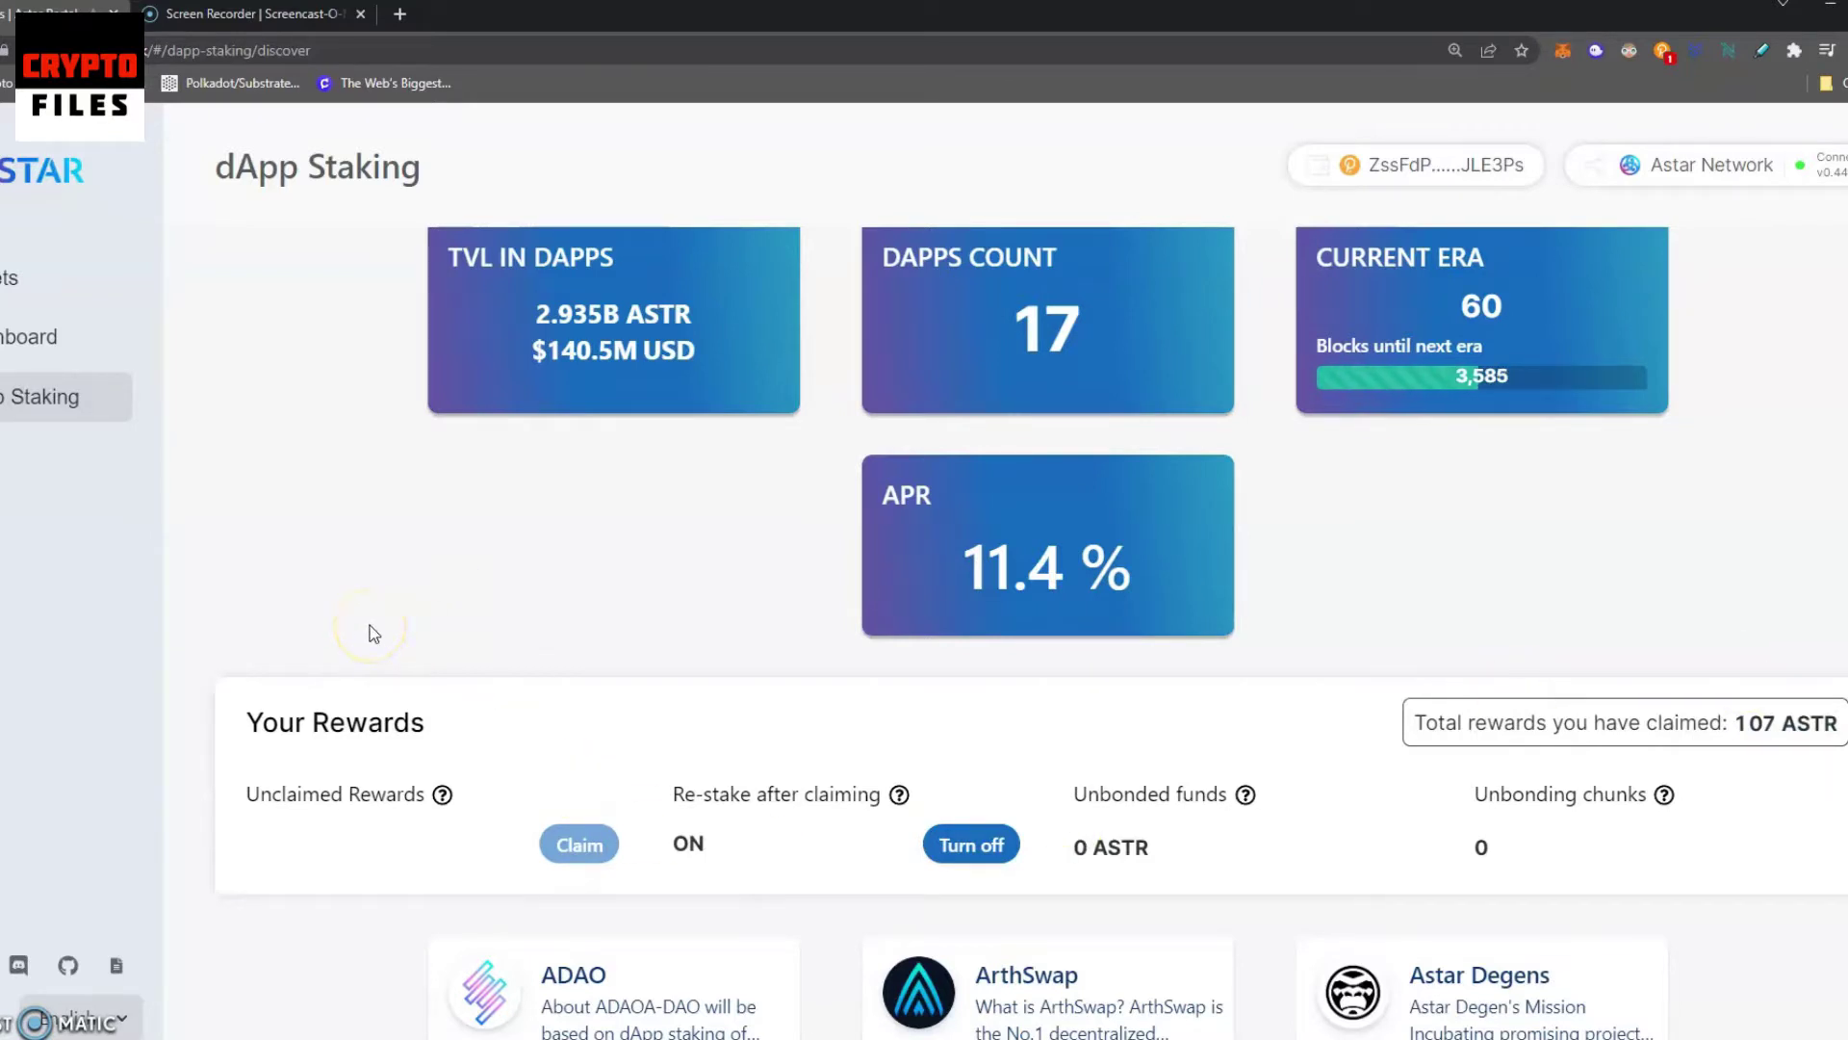
scroll(370, 626, down, 2)
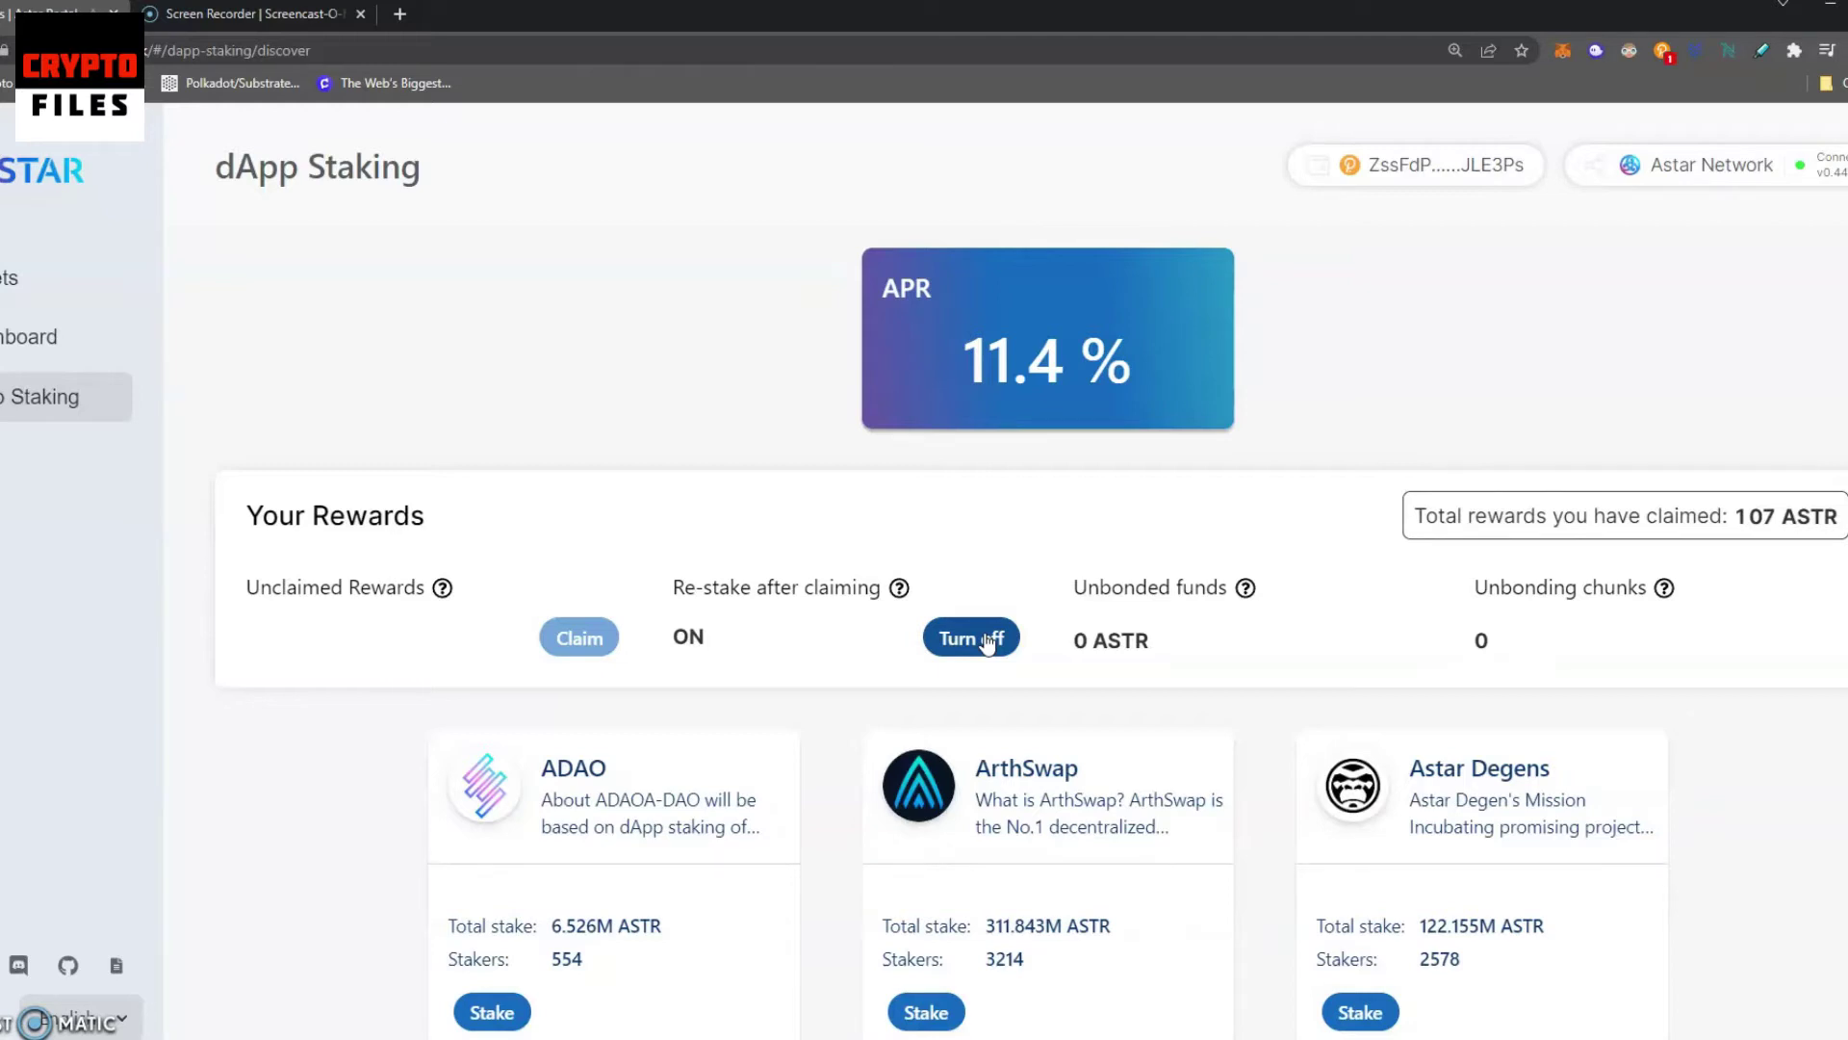
Step: Request re-stake after claiming OFF and sign transaction 1/2 with the account password
click(900, 588)
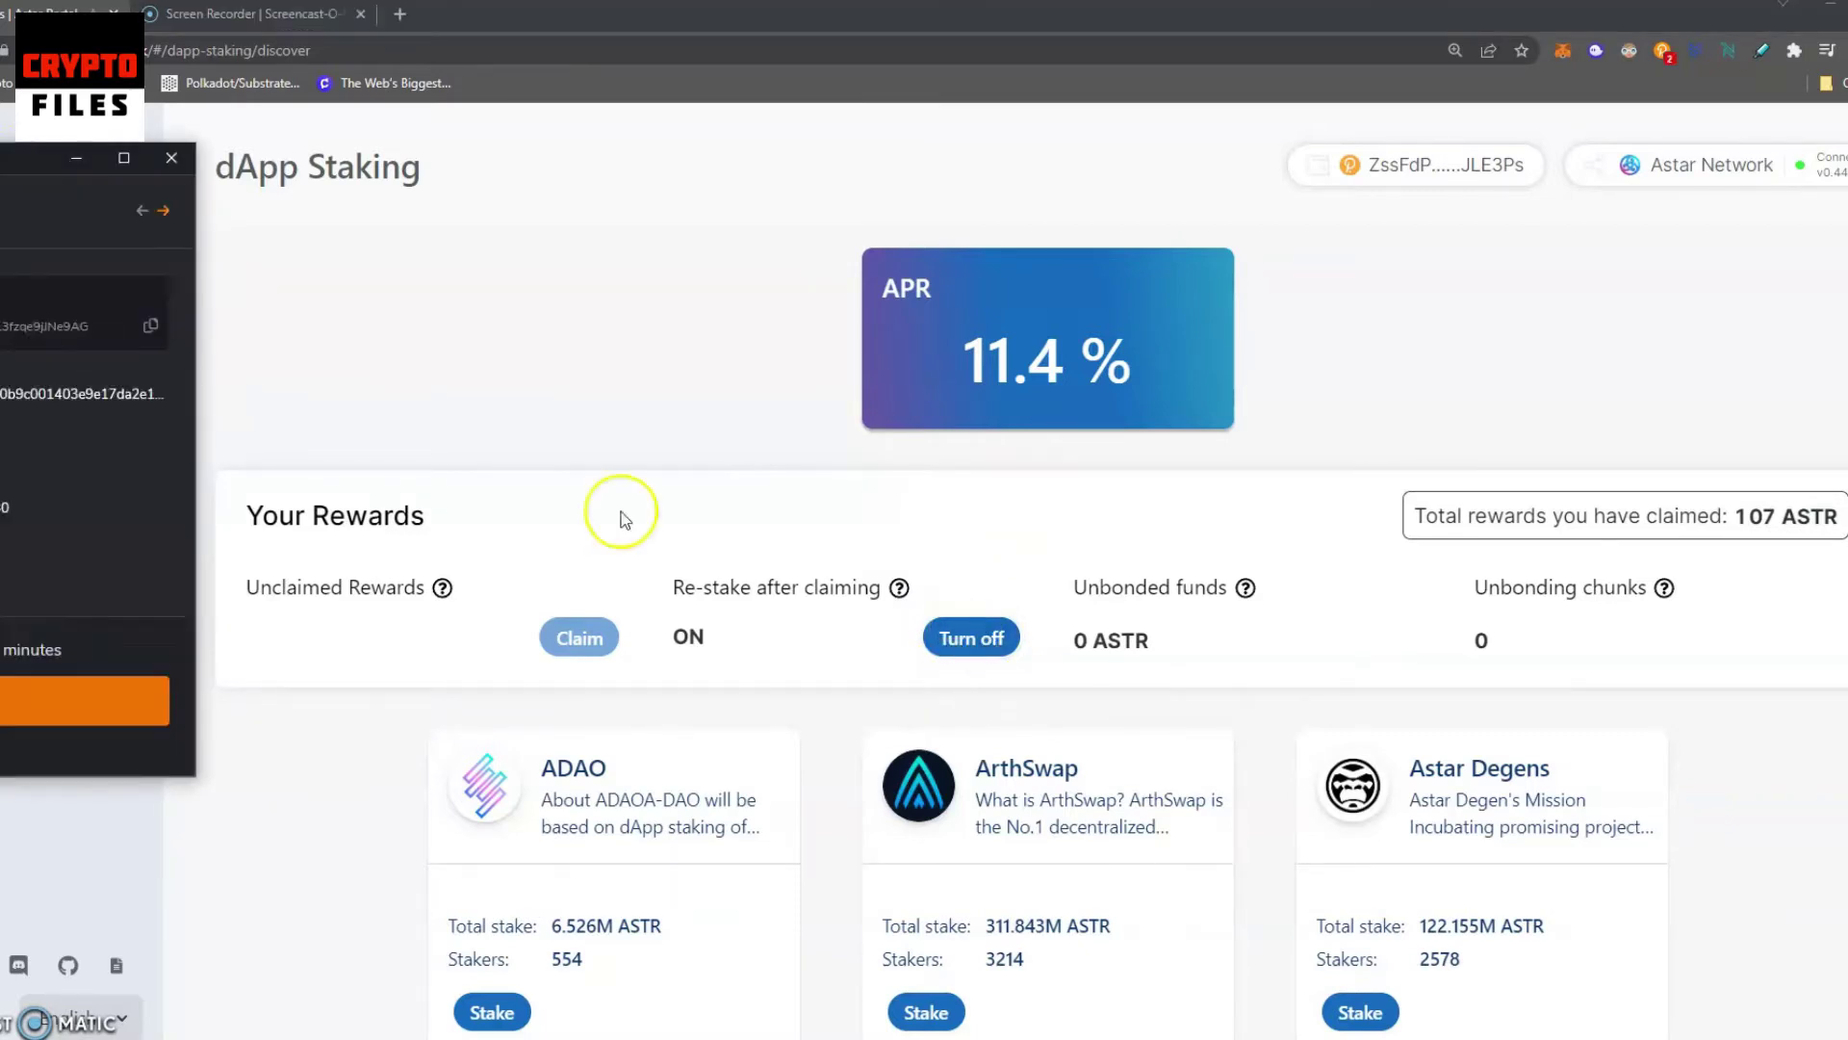
drag(9, 154, 813, 210)
click(753, 647)
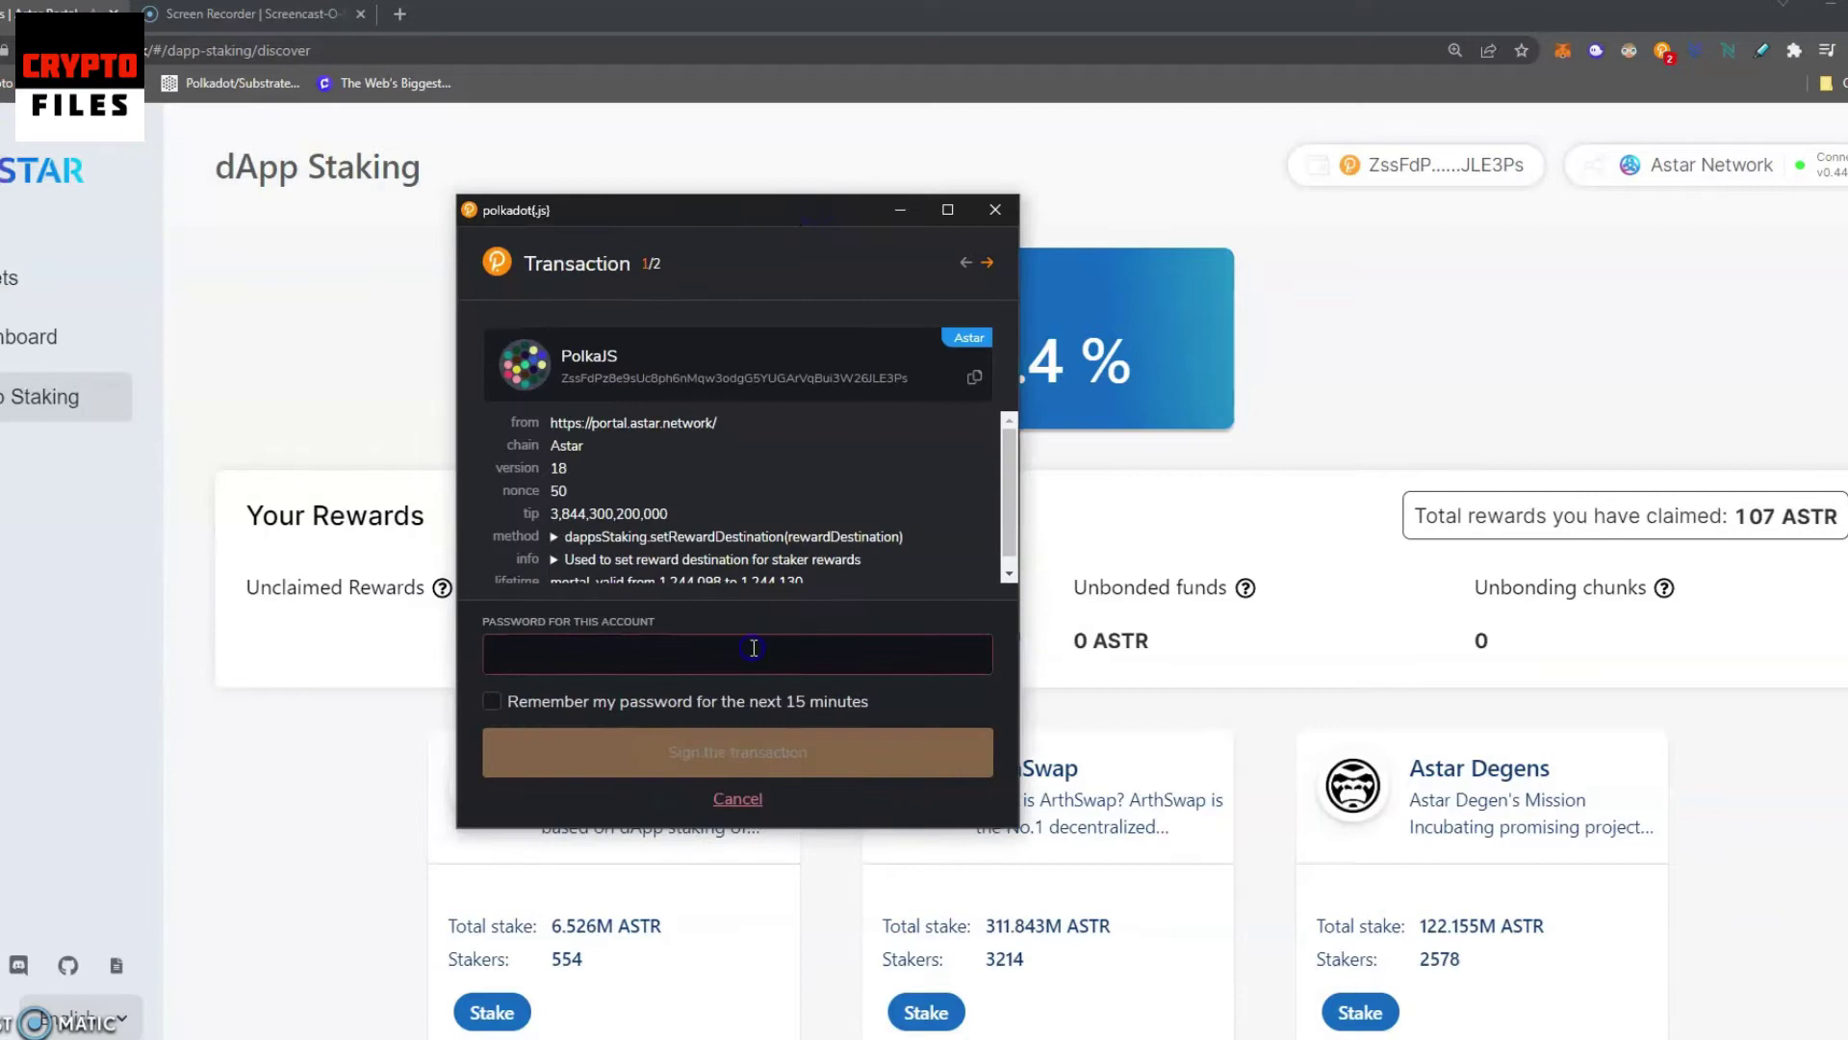
text(p*******)
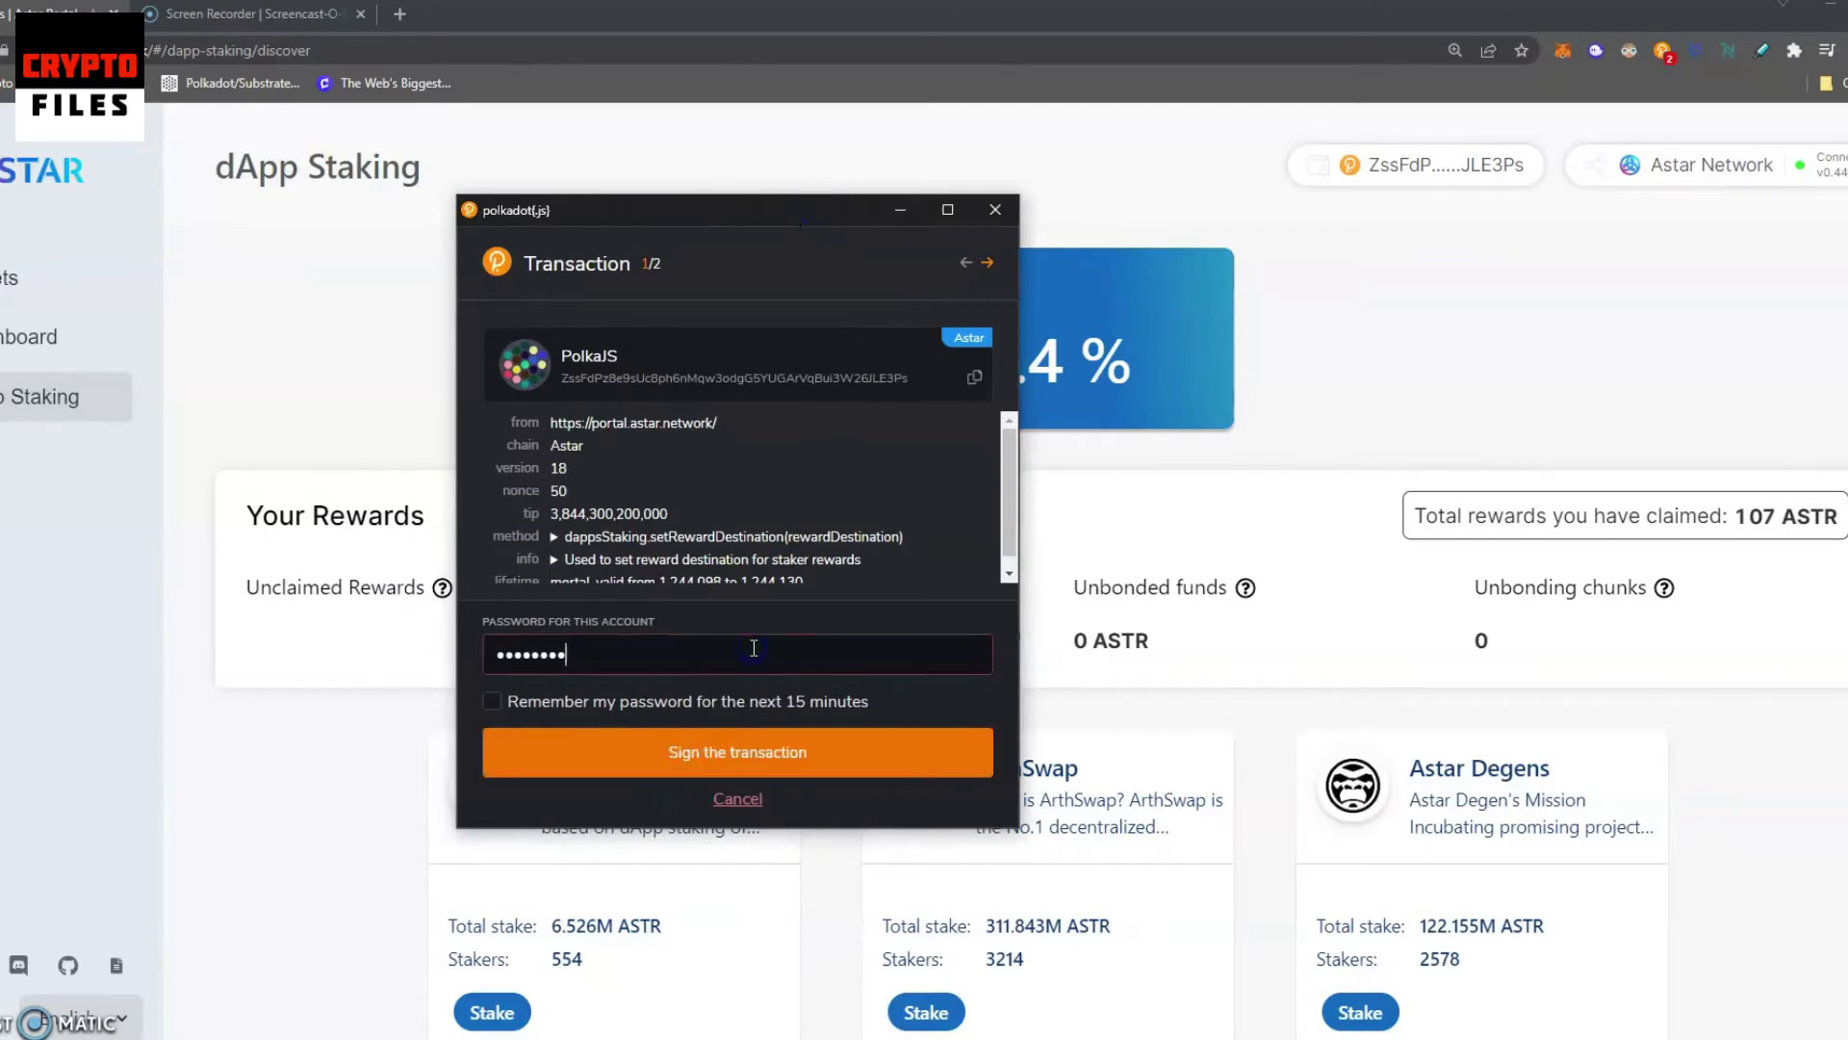
text(****)
key(Return)
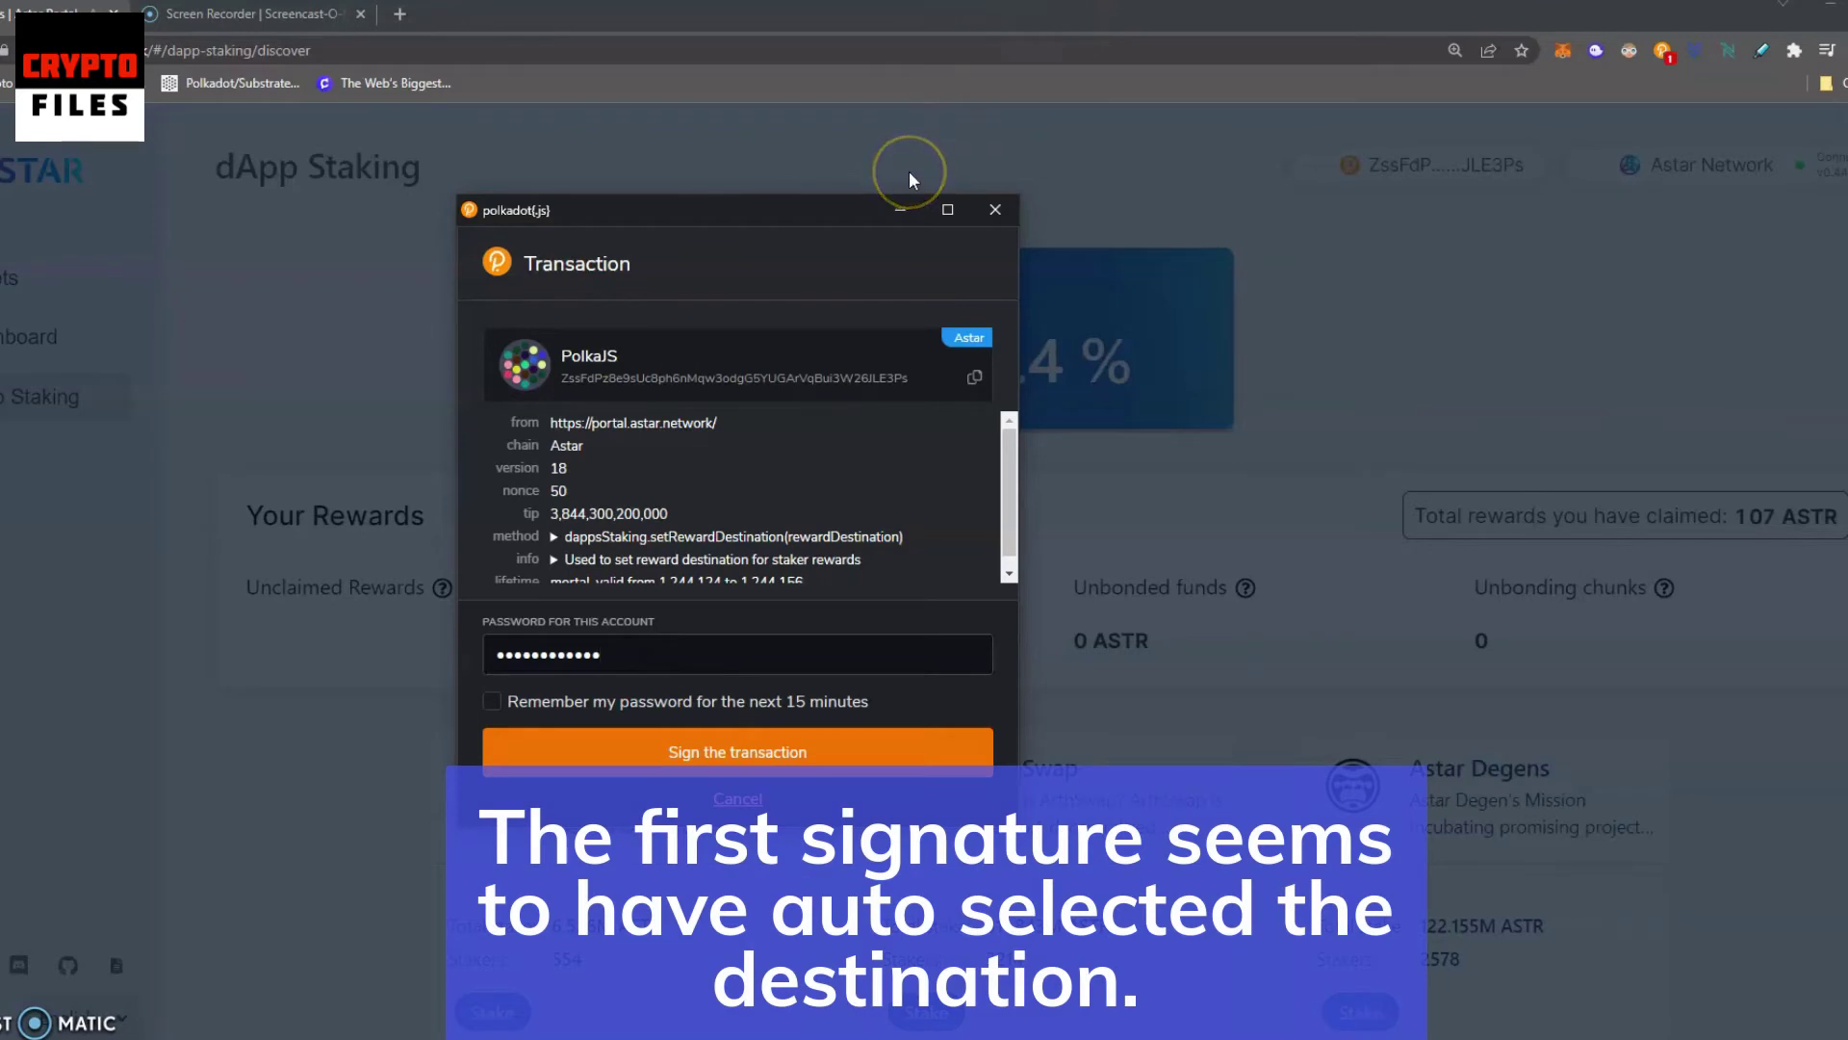
click(491, 702)
Step: Sign the second reward-destination transaction so re-staking after claiming reads OFF
click(679, 752)
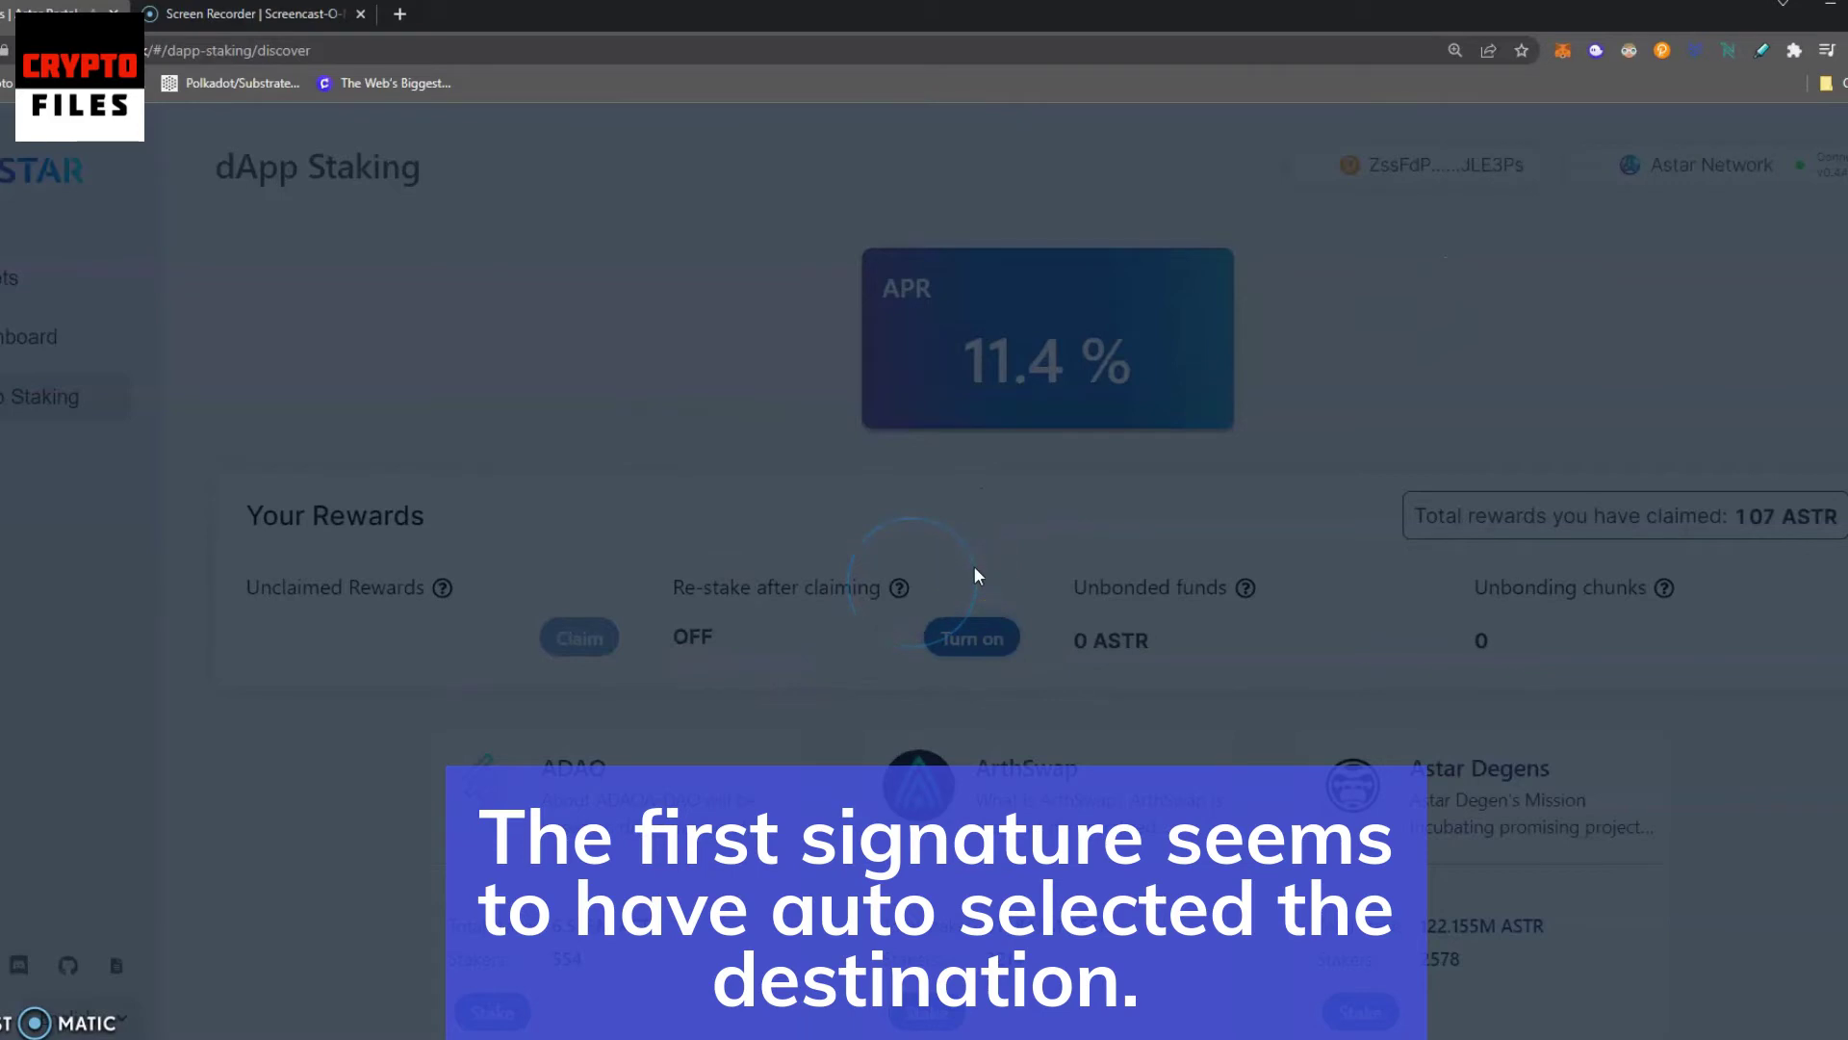
click(1137, 560)
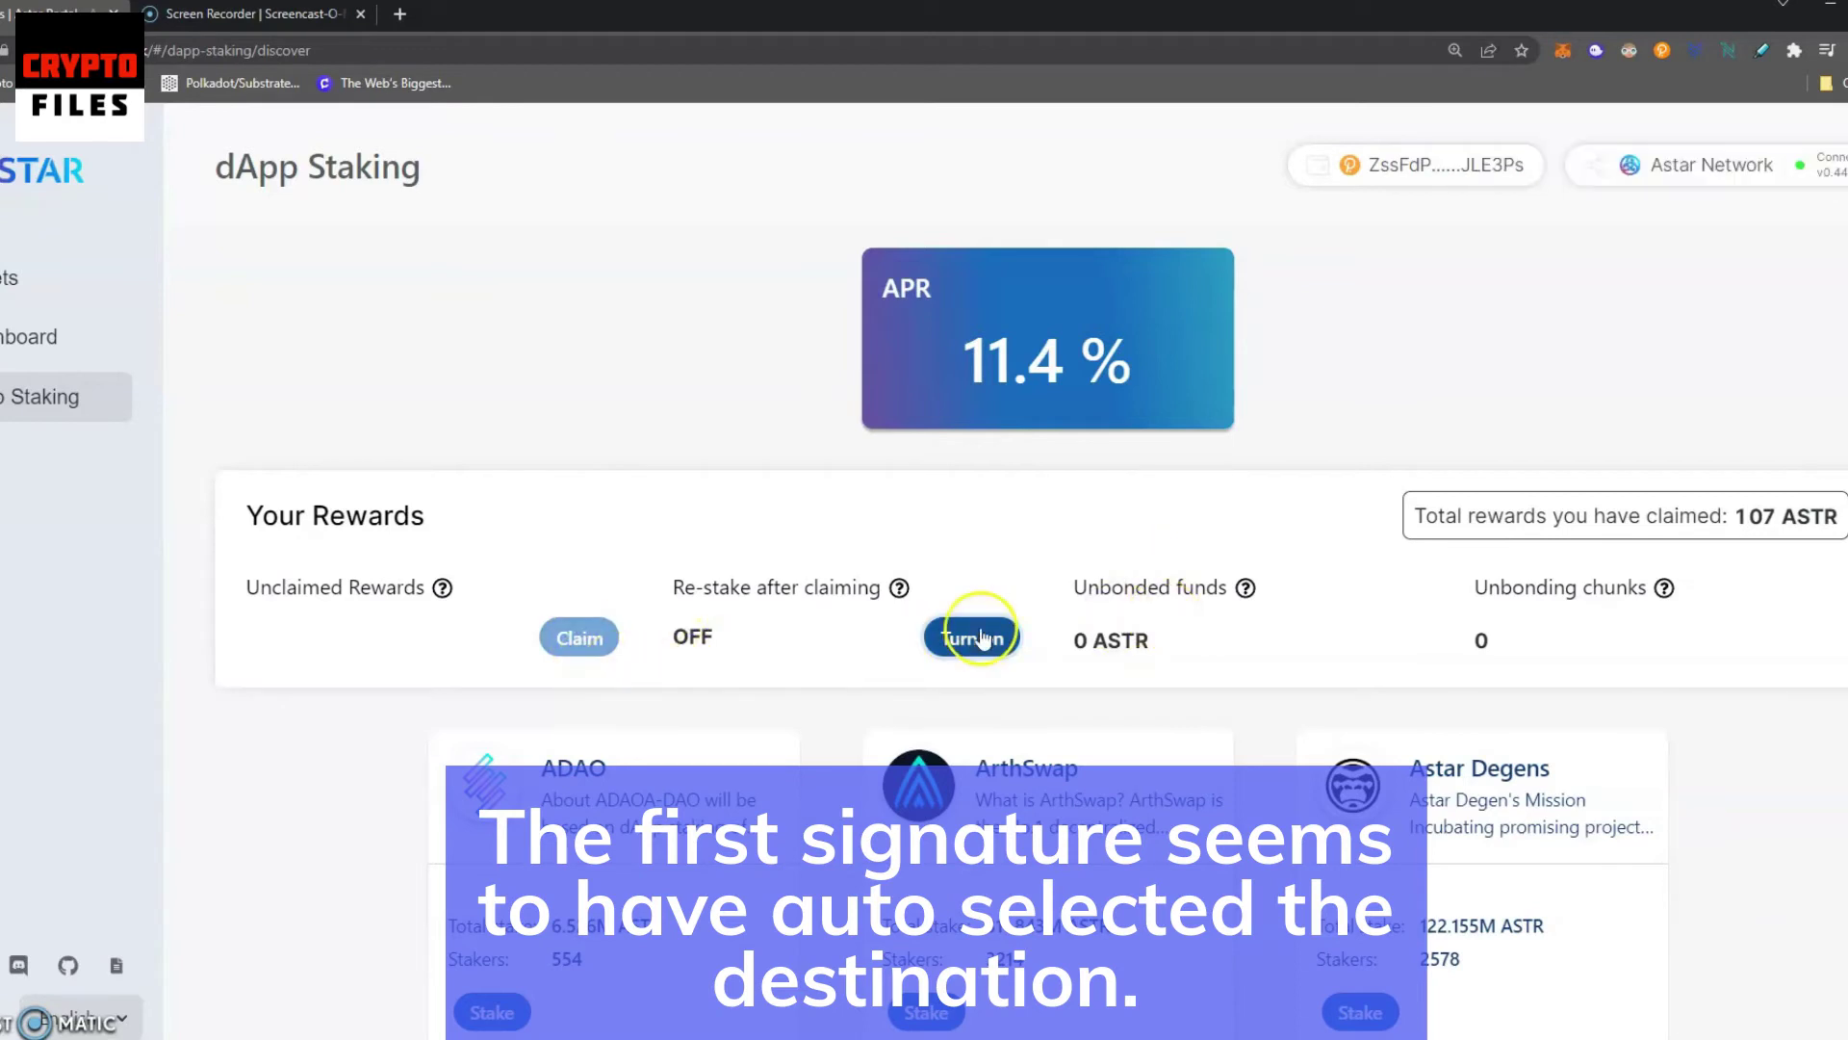
Step: Refresh the dApp Staking page with F5 and request re-stake after claiming ON
click(887, 43)
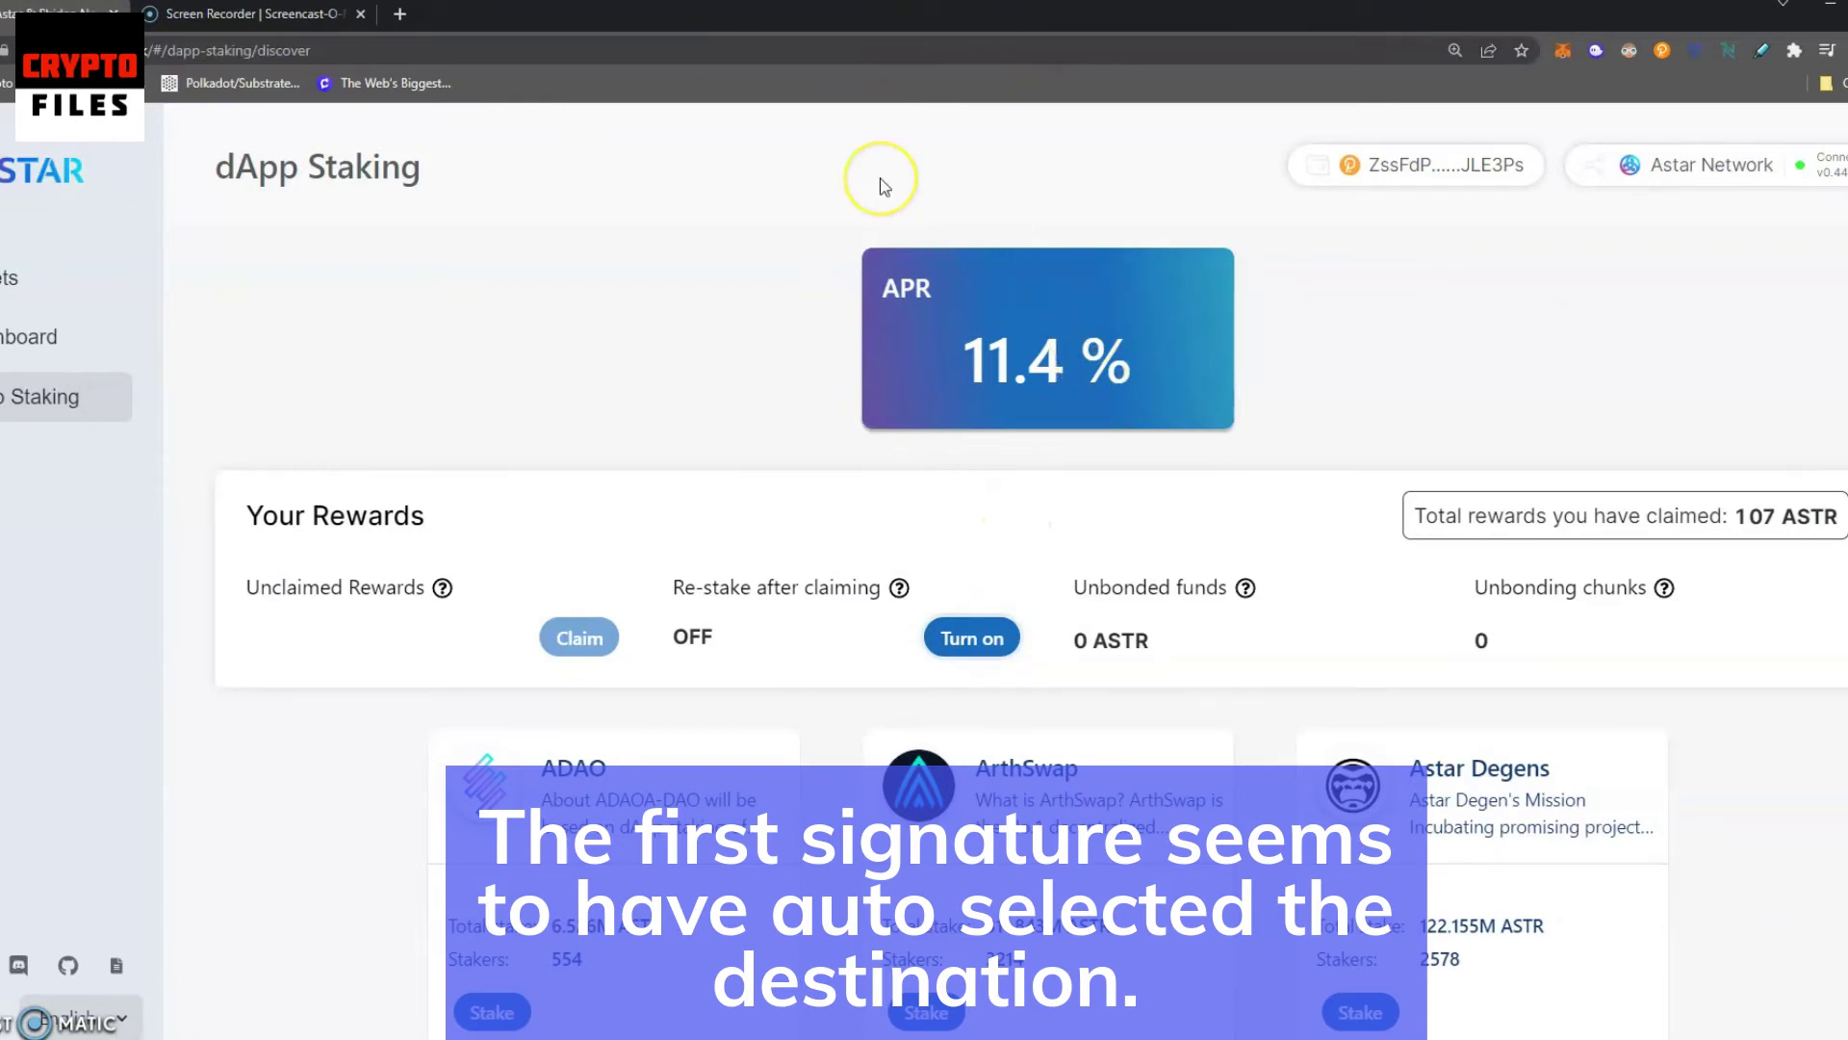
key(F5)
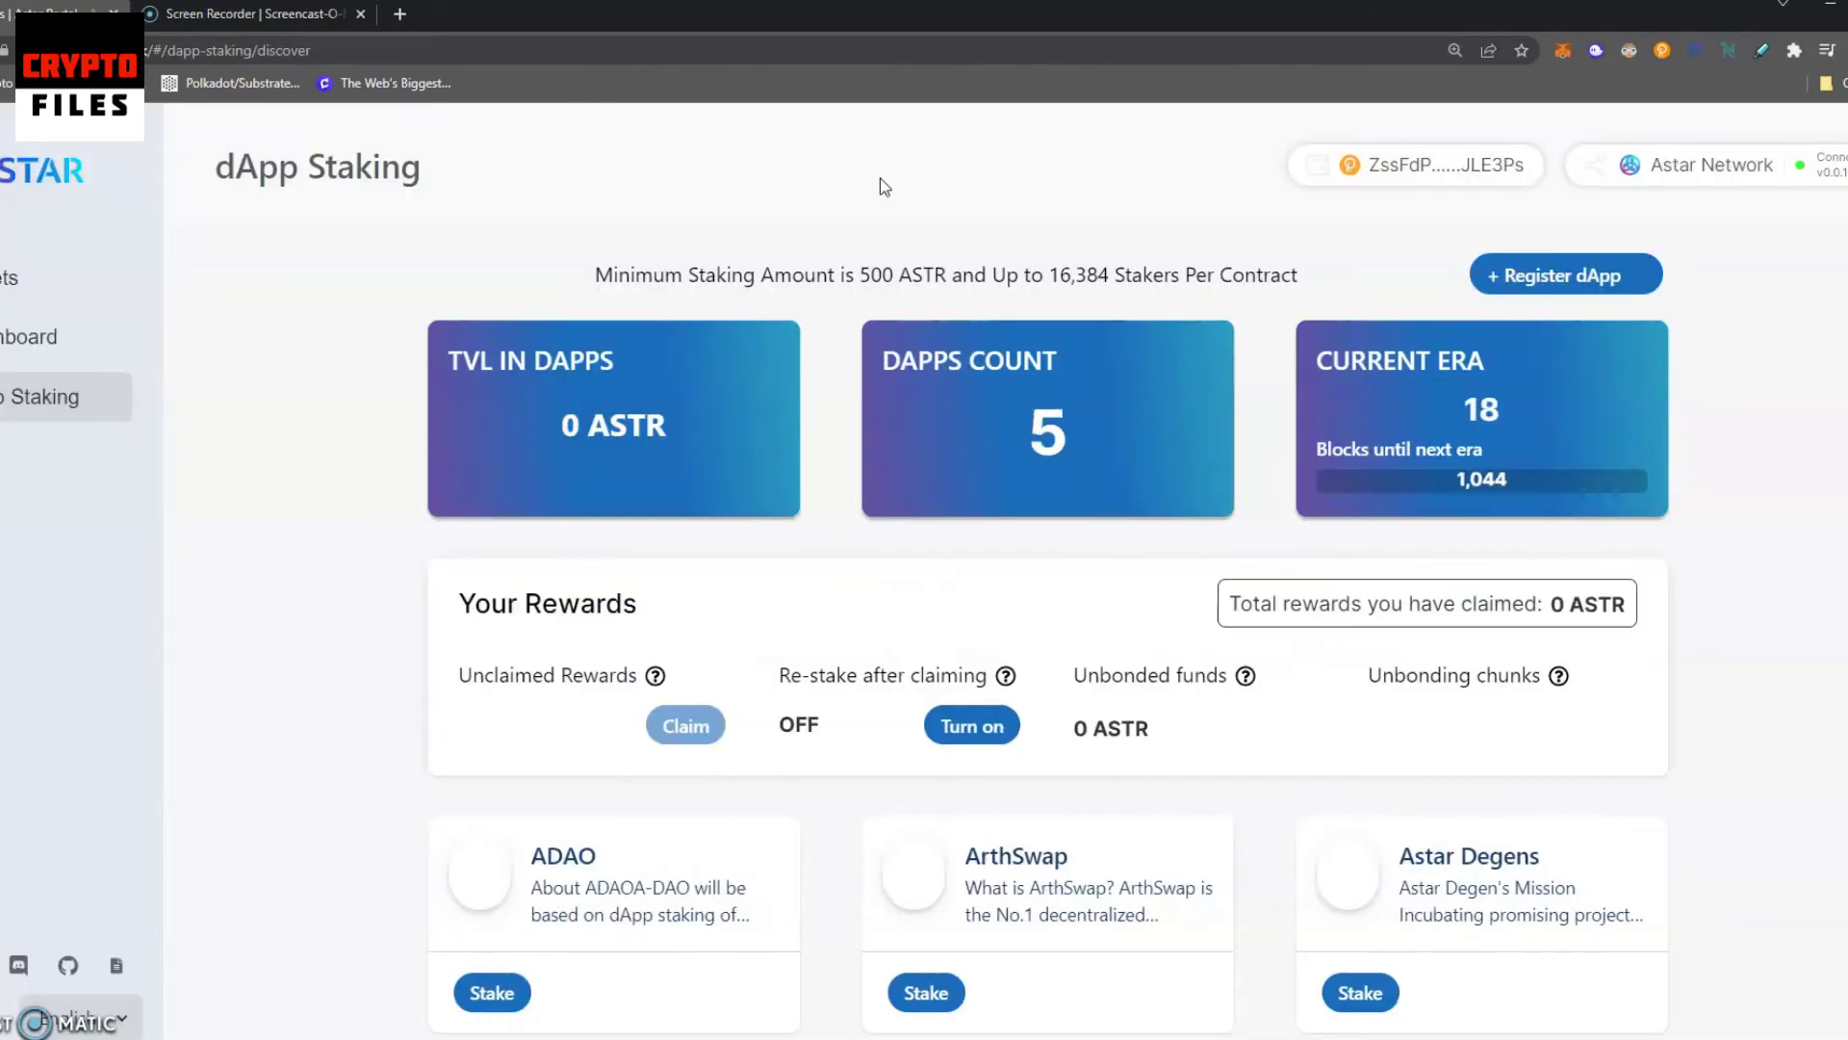
click(967, 743)
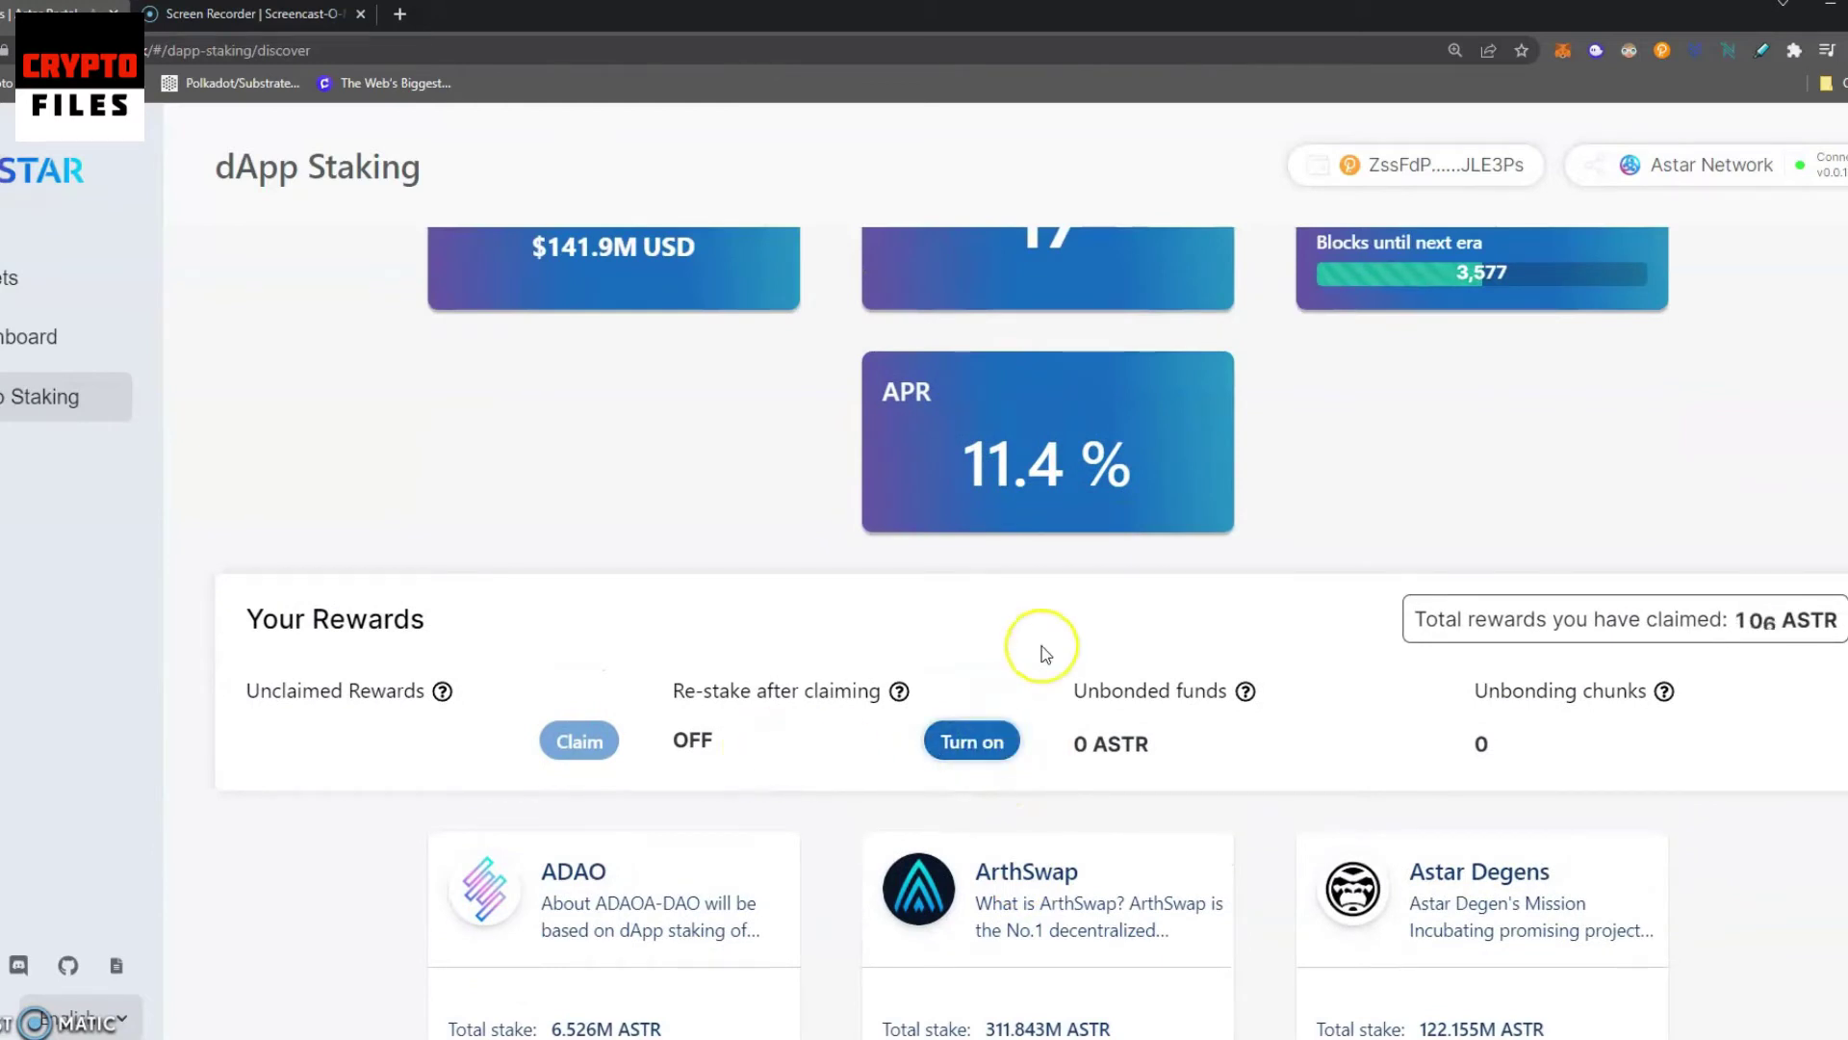
Step: Sign the re-stake ON transaction in the polkadot{.js} Transaction window
drag(39, 157, 1525, 291)
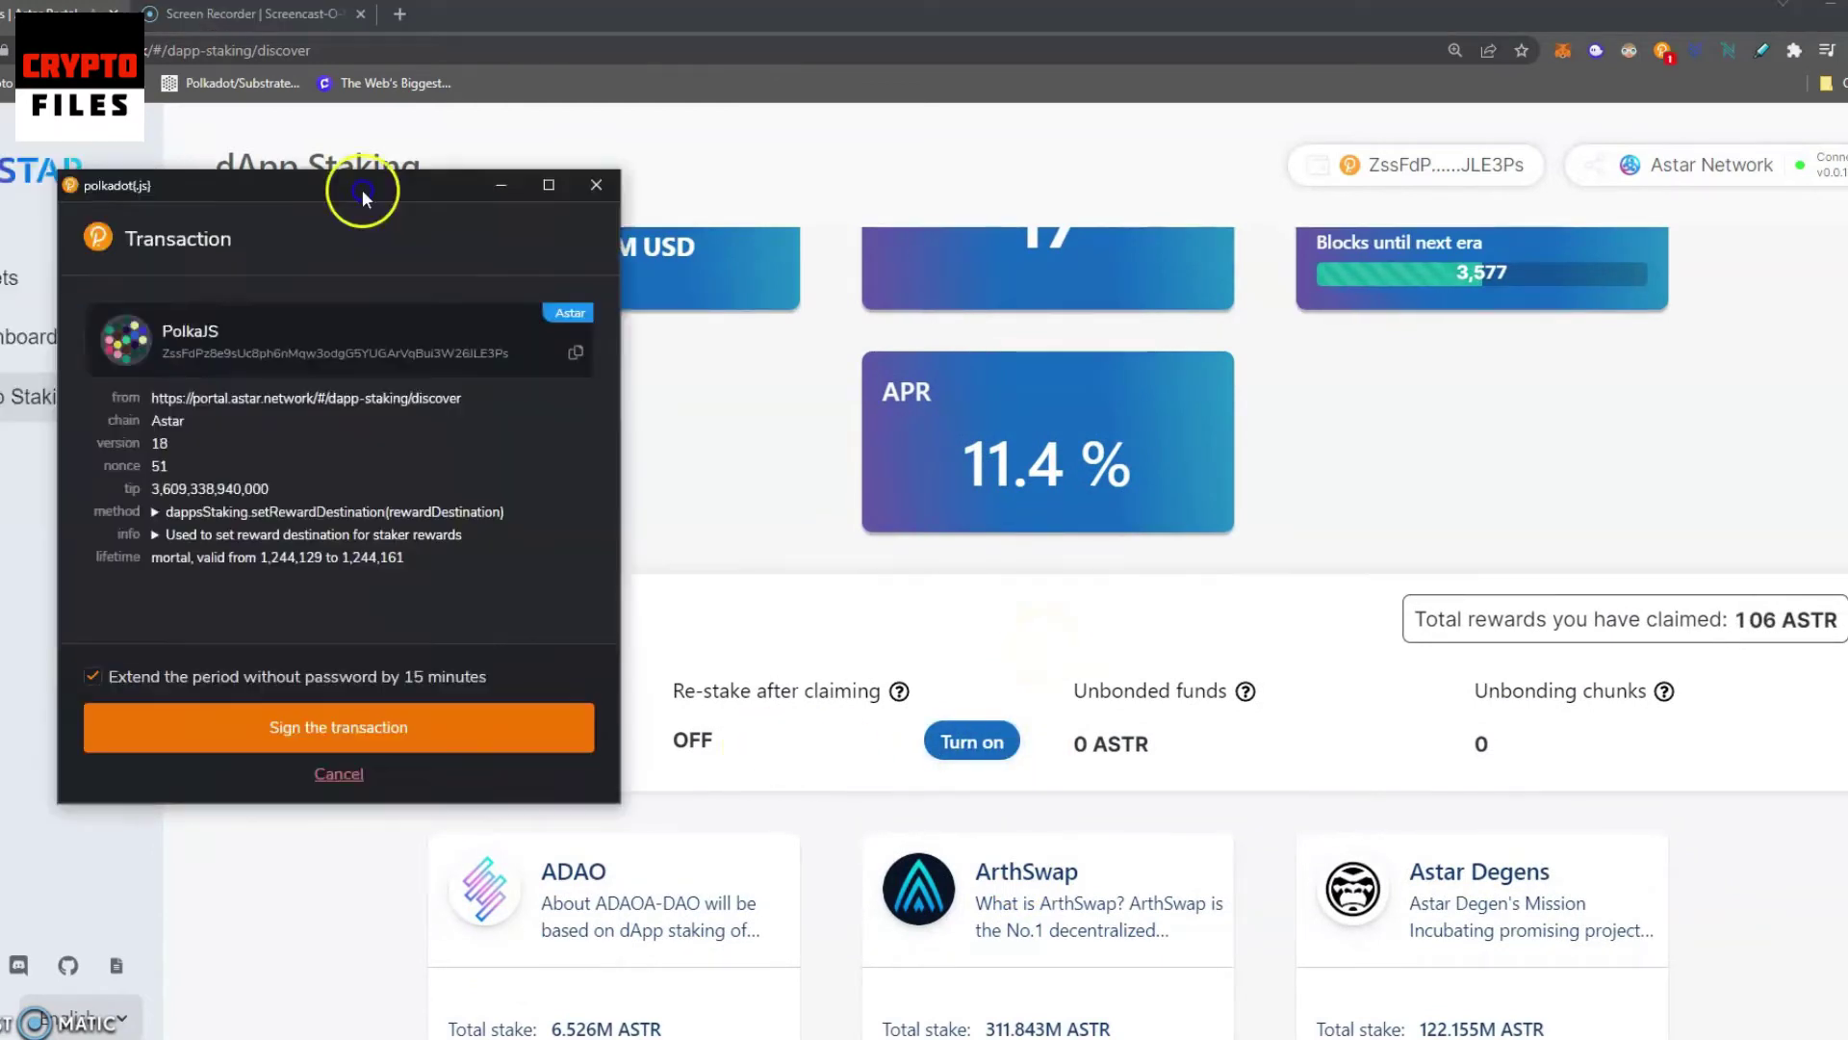
click(1336, 835)
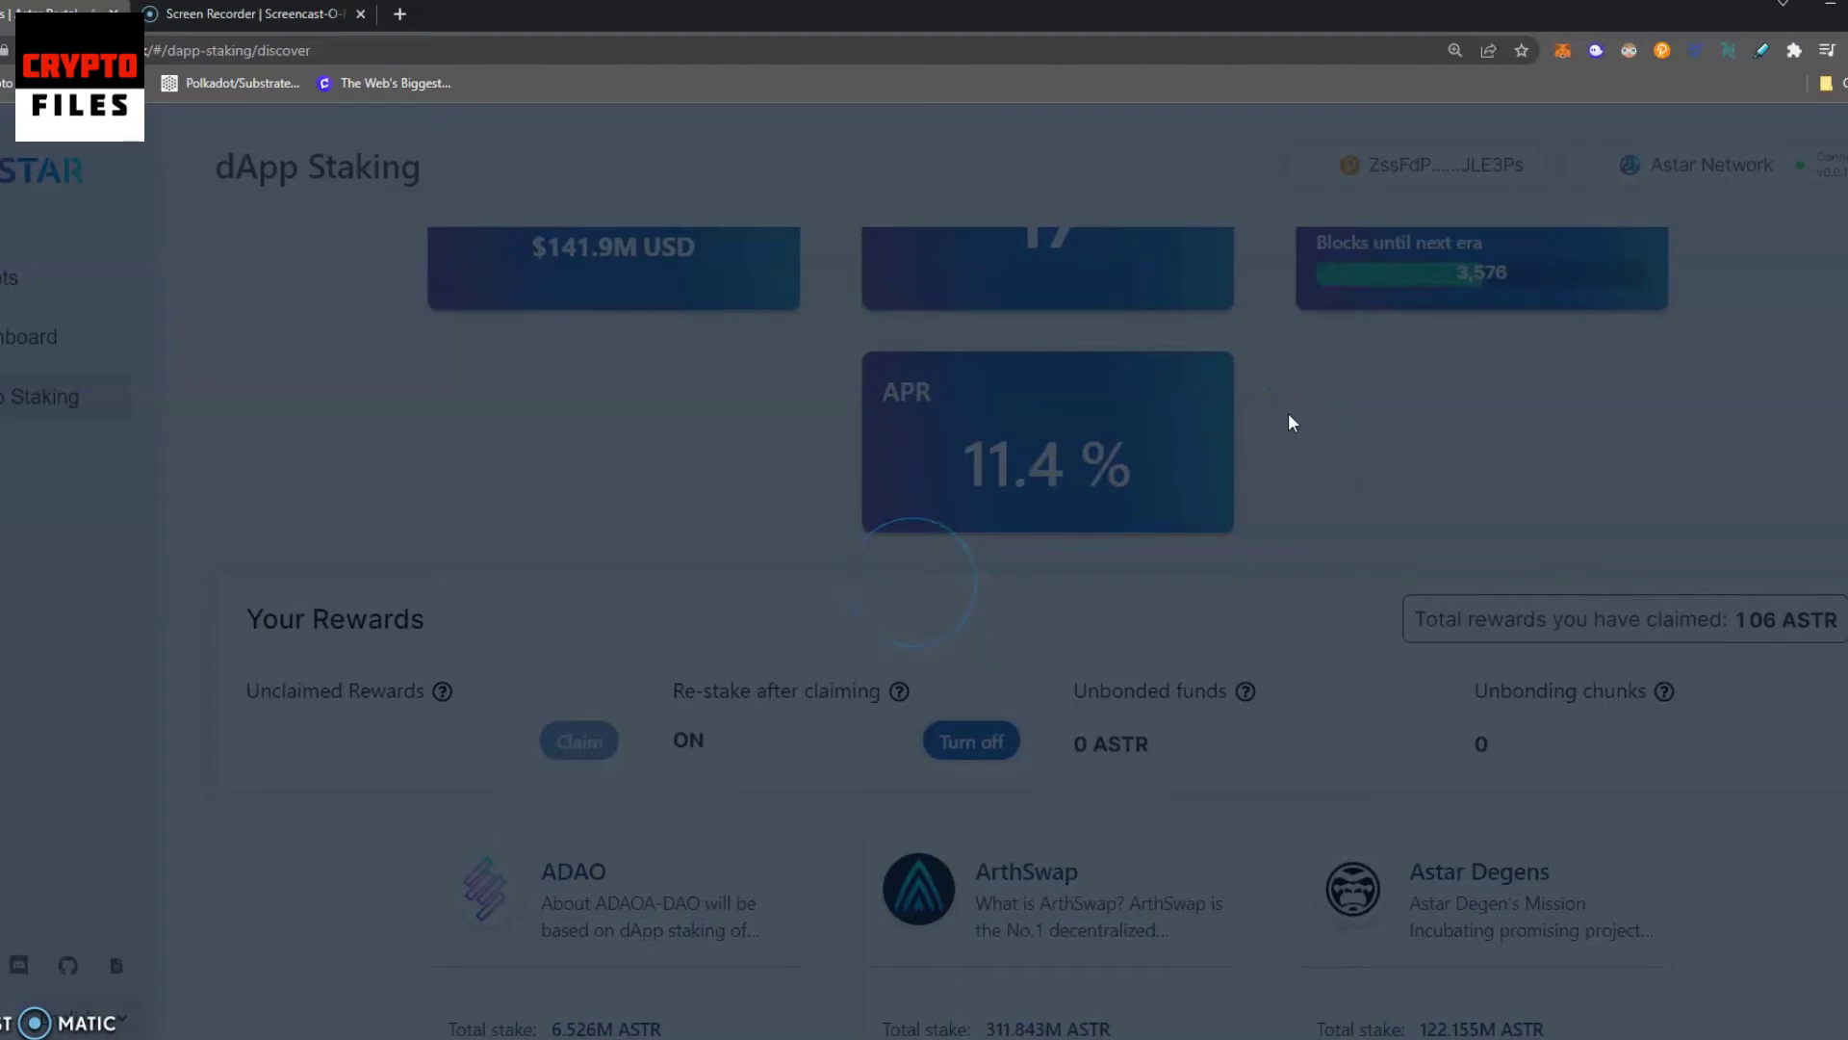
click(760, 689)
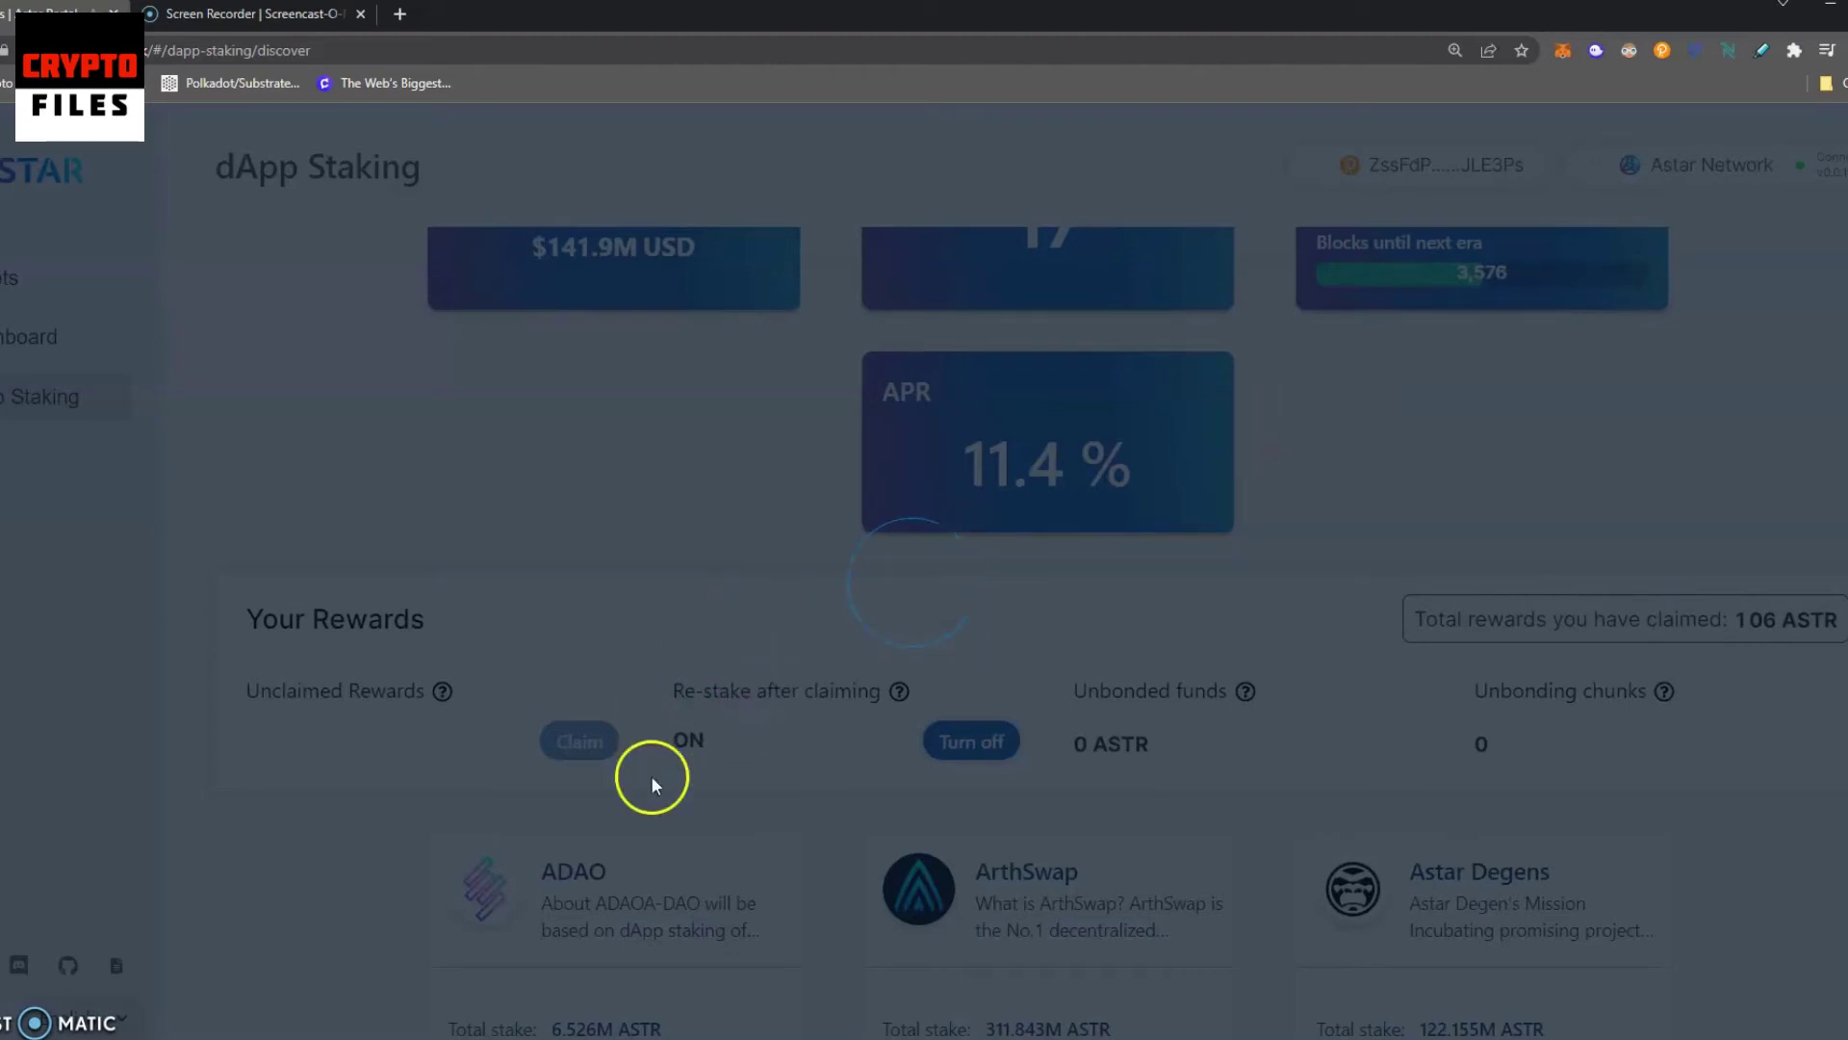